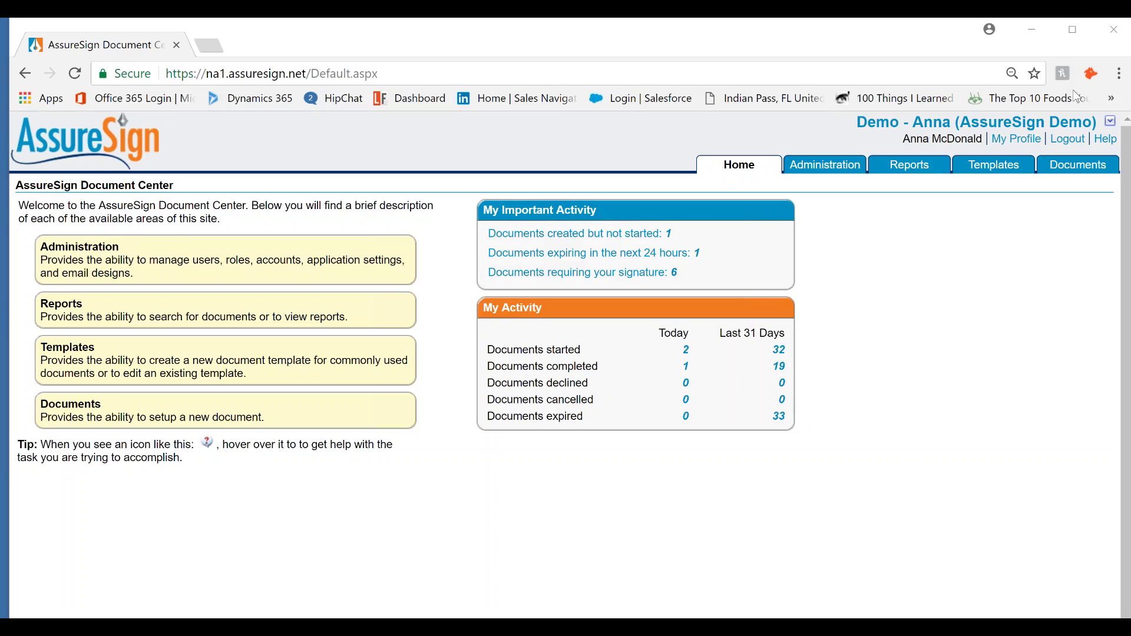
Start a new Simple Setup envelope from Documents and begin adding a file
click(1078, 168)
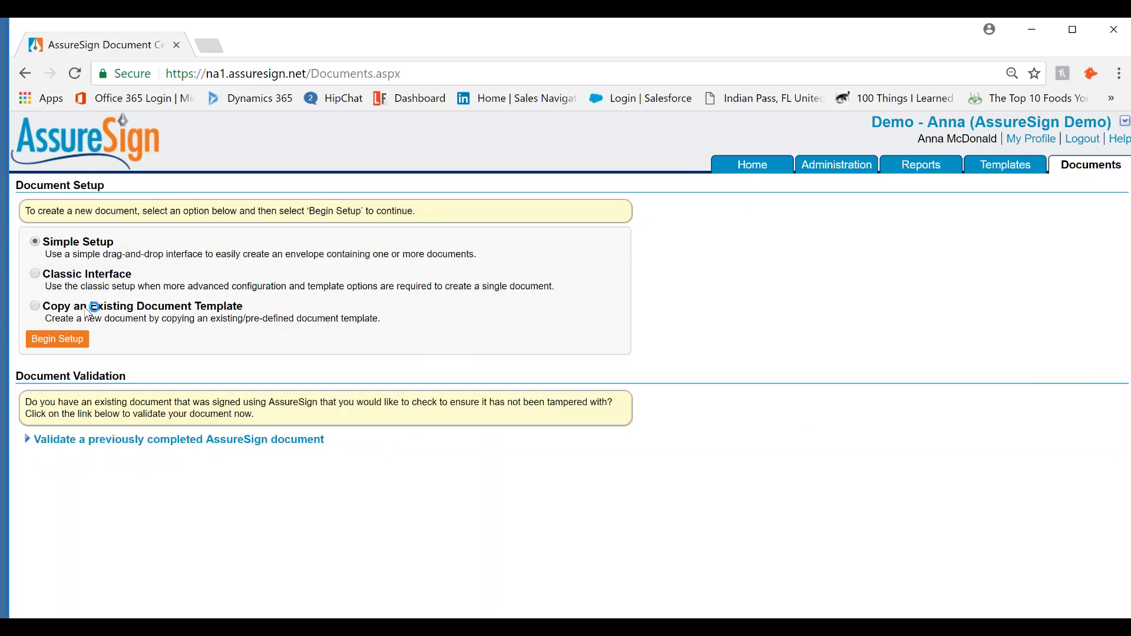
click(82, 342)
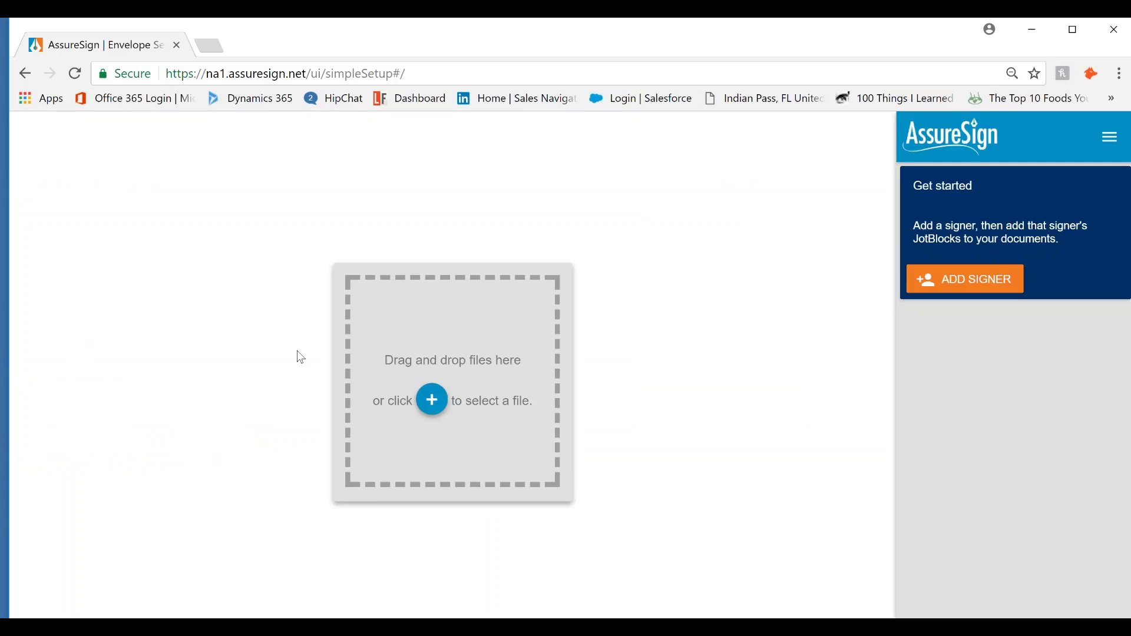
click(416, 391)
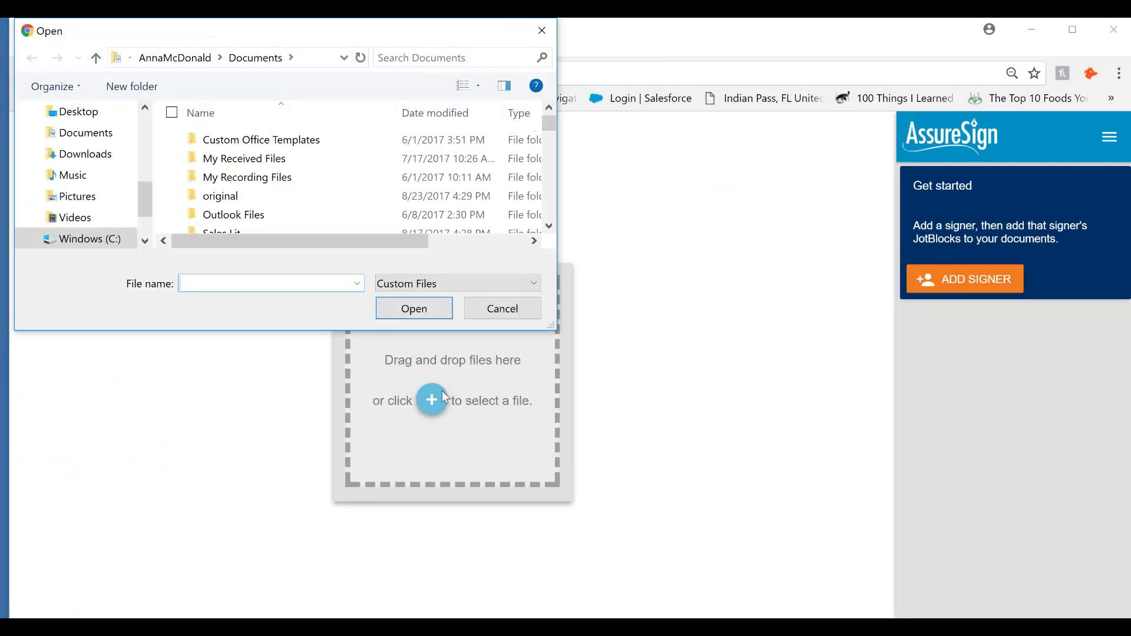
Upload the Demo Doc - Registration Form file from Quick access into the envelope
scroll(112, 180, up, 5)
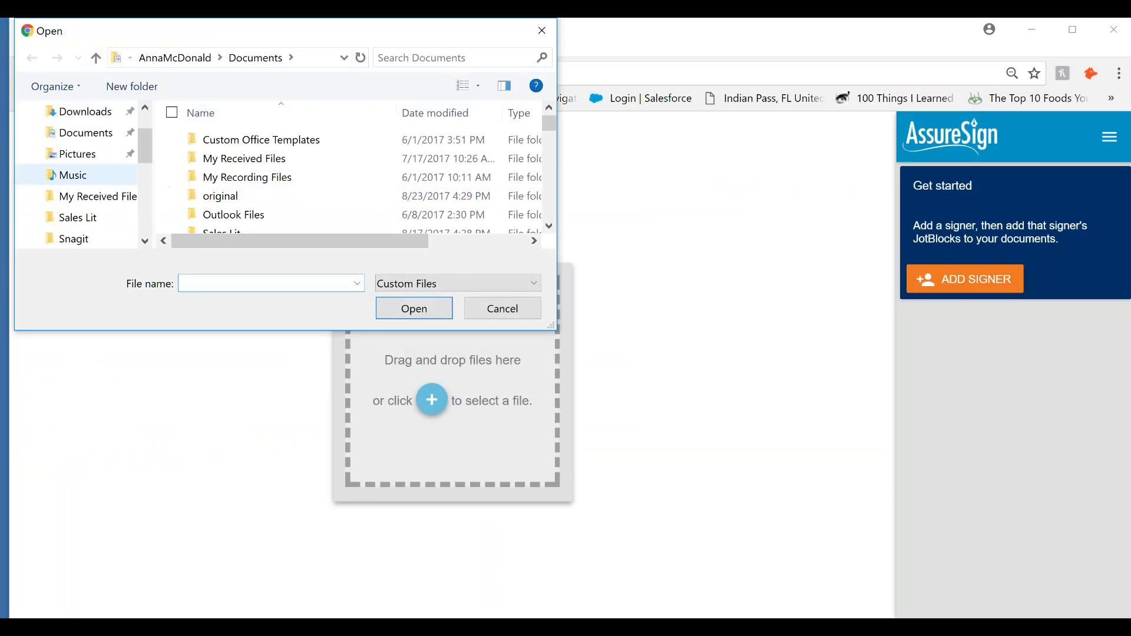
click(80, 126)
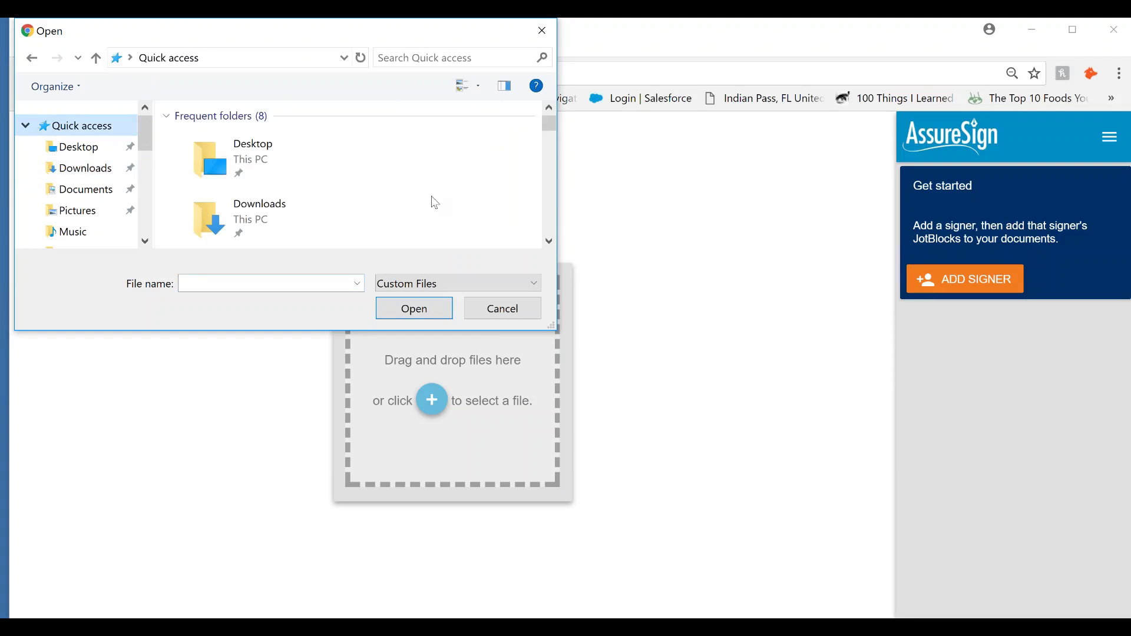
scroll(425, 203, down, 4)
scroll(416, 201, down, 10)
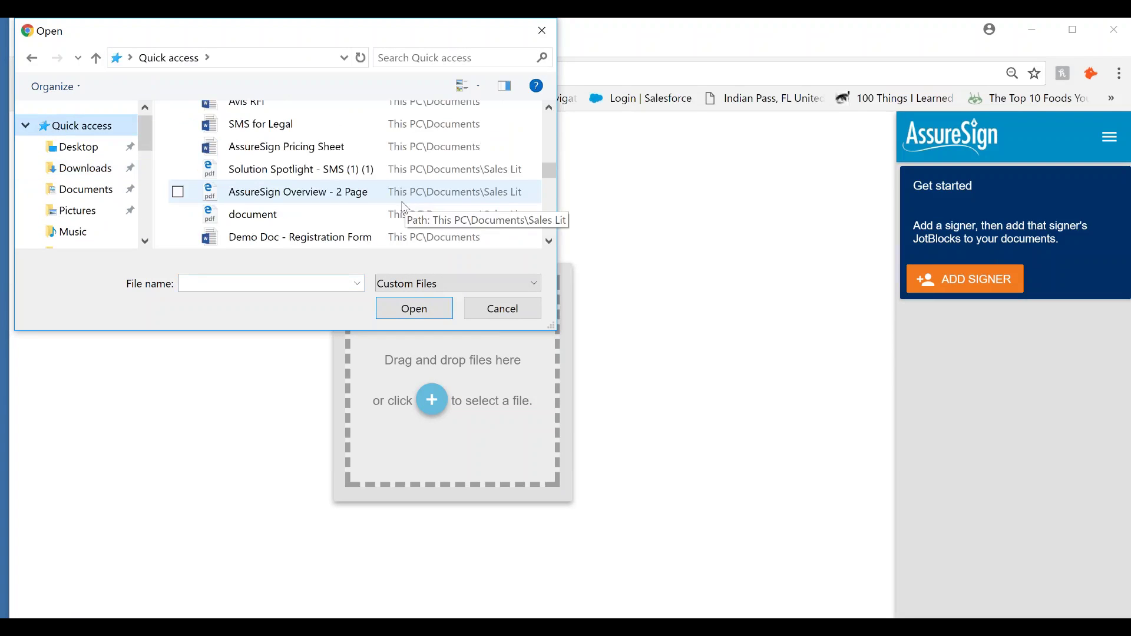
scroll(401, 214, up, 5)
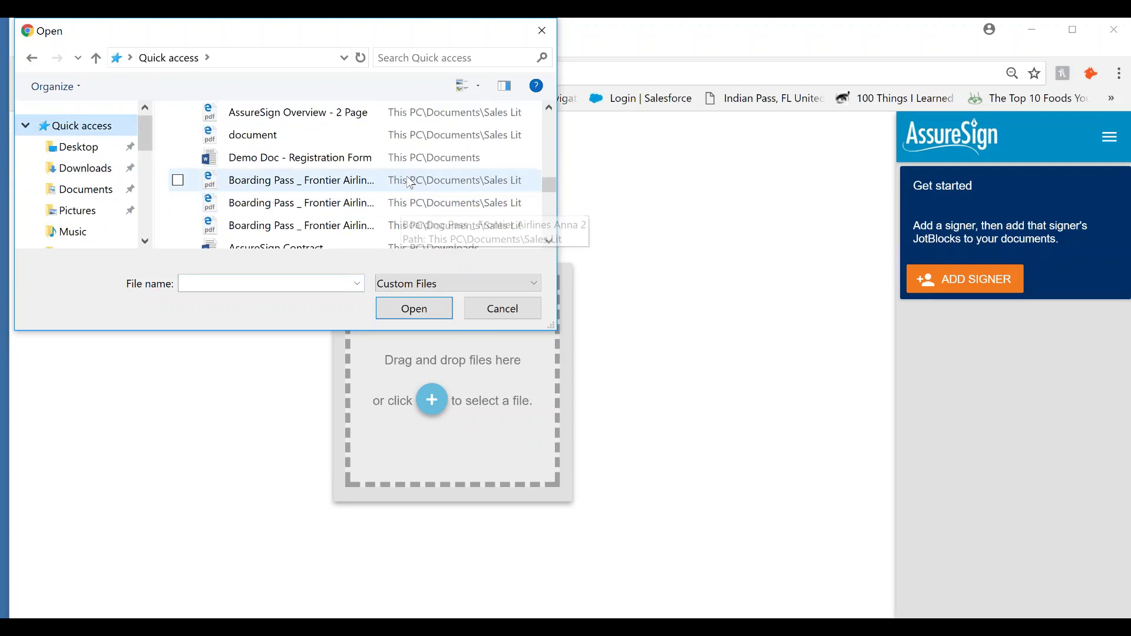
scroll(406, 173, up, 1)
double_click(409, 207)
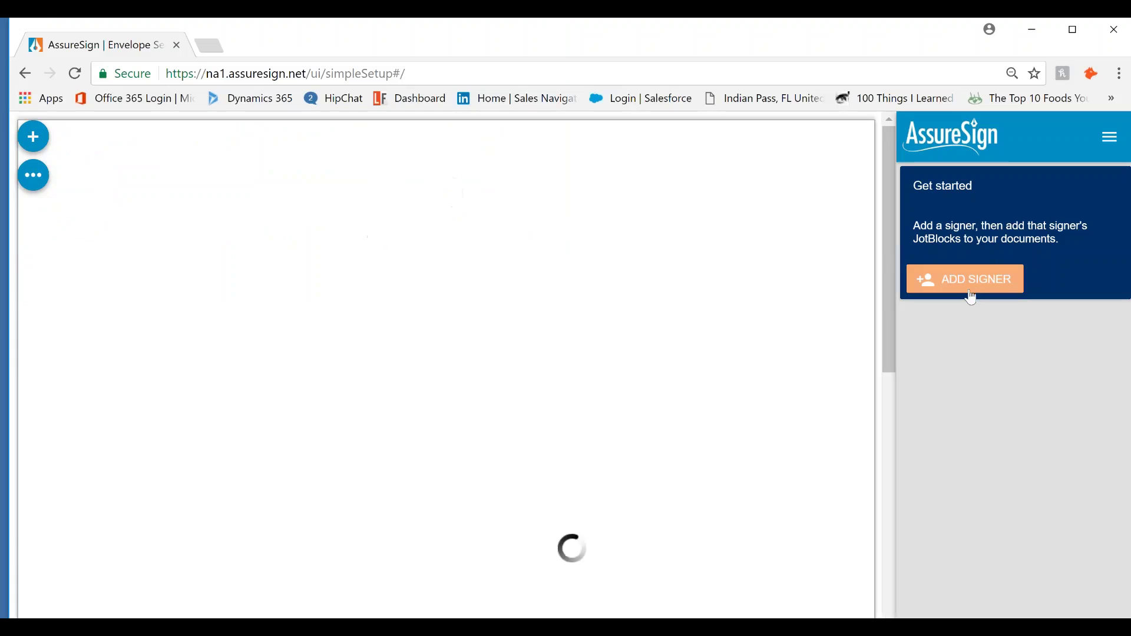
scroll(812, 348, down, 3)
scroll(811, 349, down, 7)
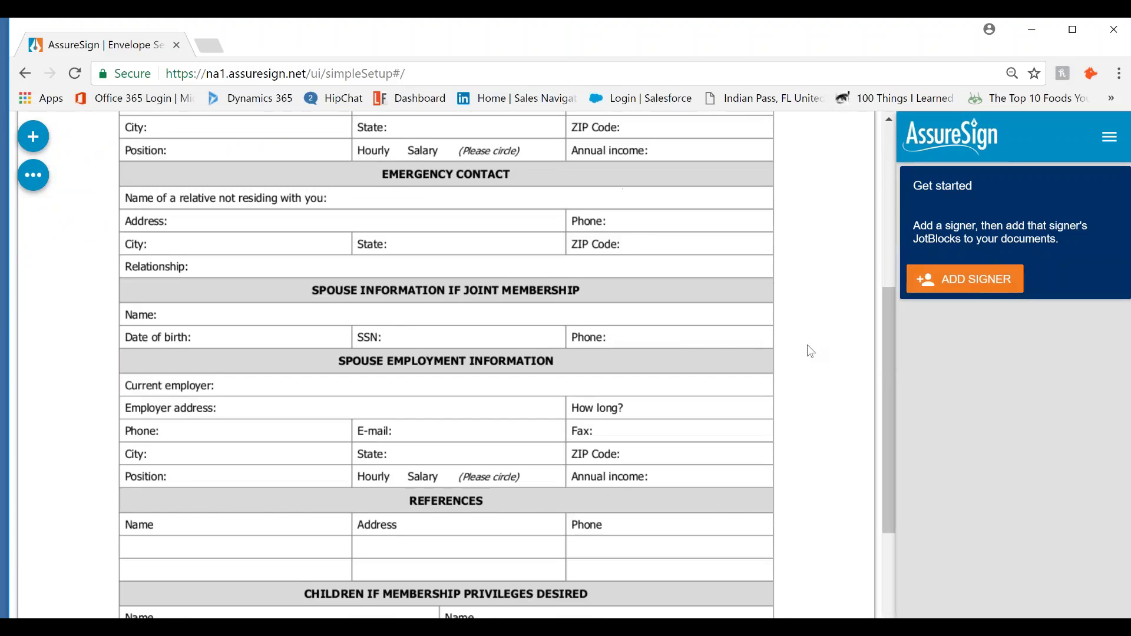
Add and save a signer by full name, contacted by SMS at their mobile number, e-mail off
click(965, 280)
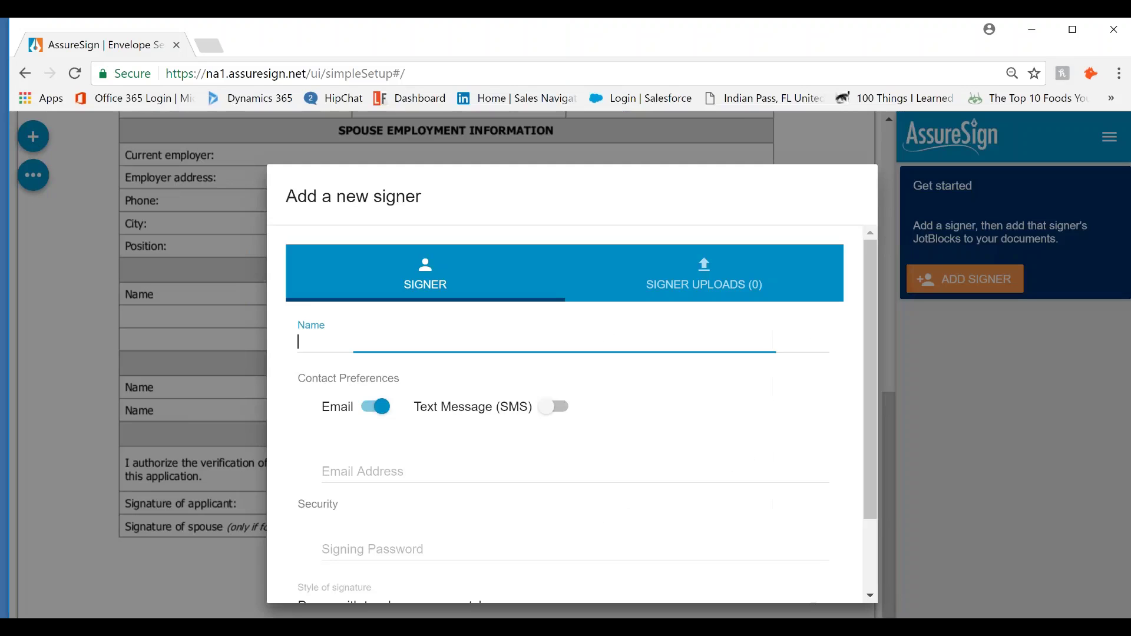
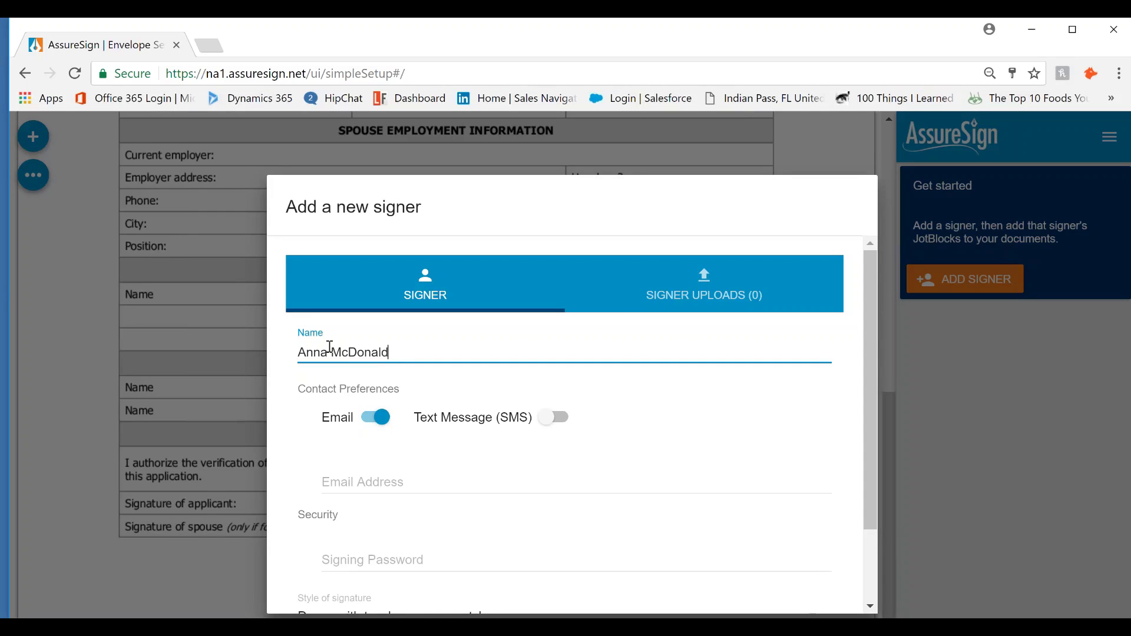
click(551, 418)
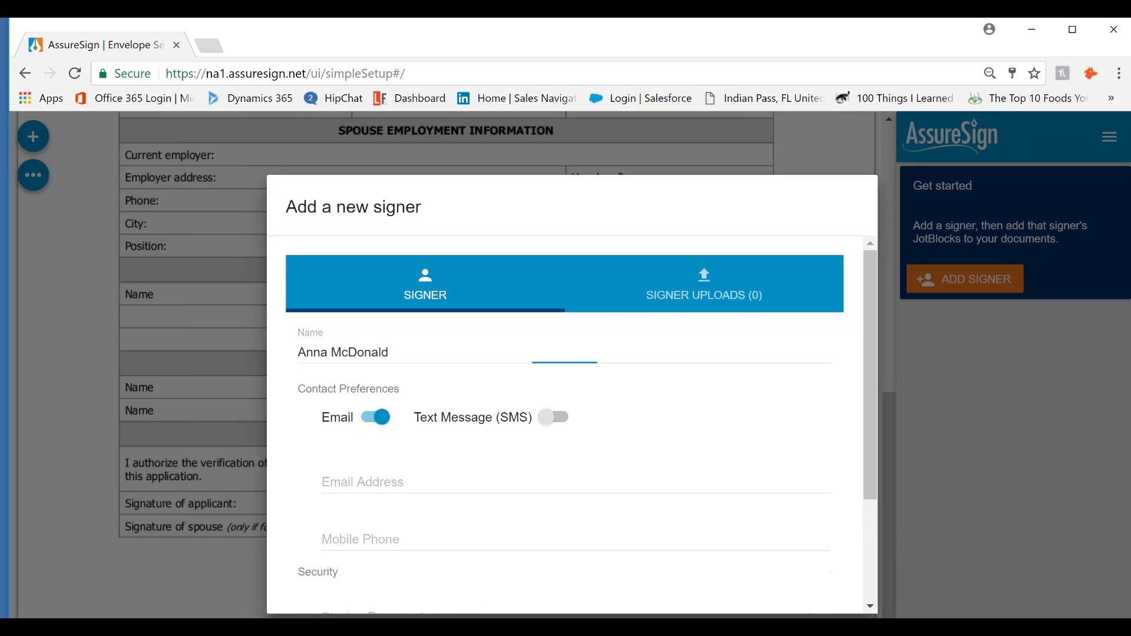
click(375, 419)
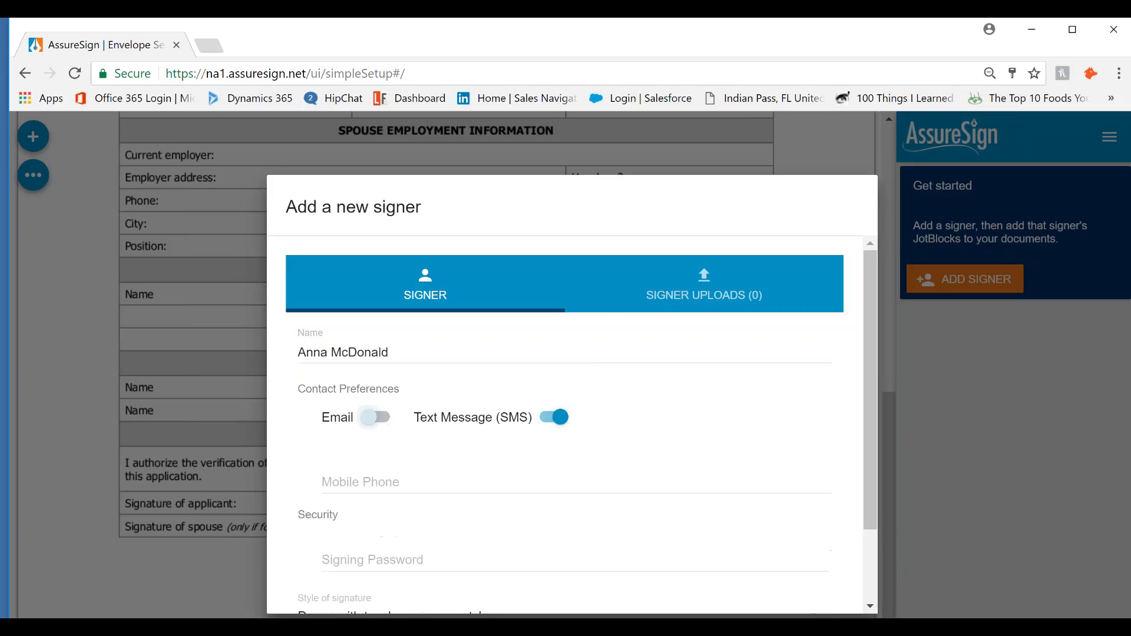
click(420, 484)
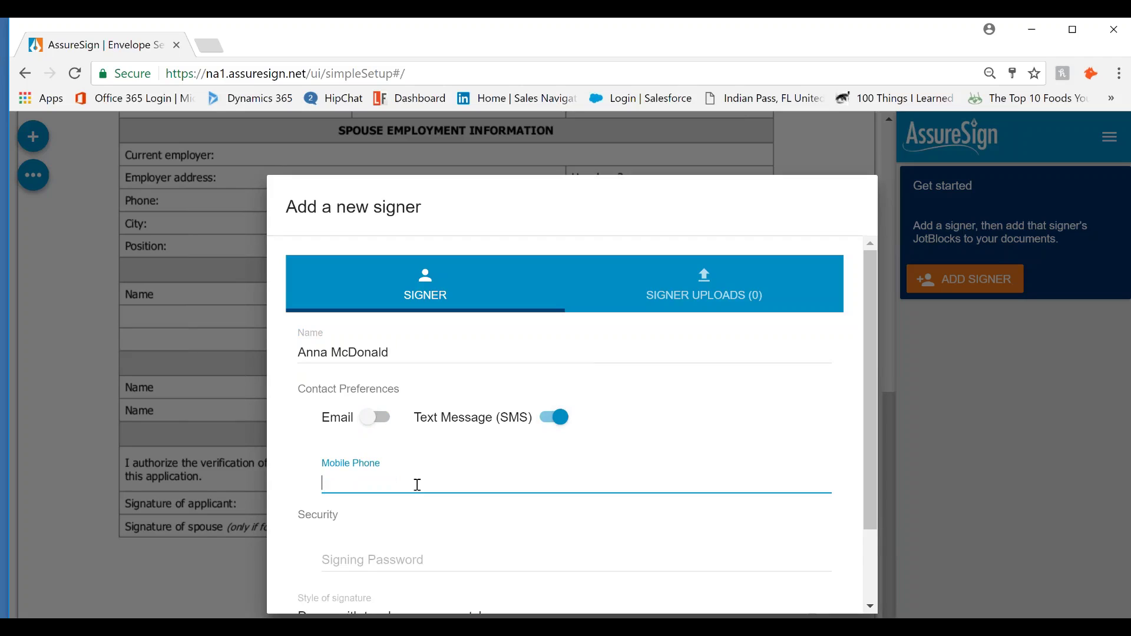
scroll(565, 425, down, 2)
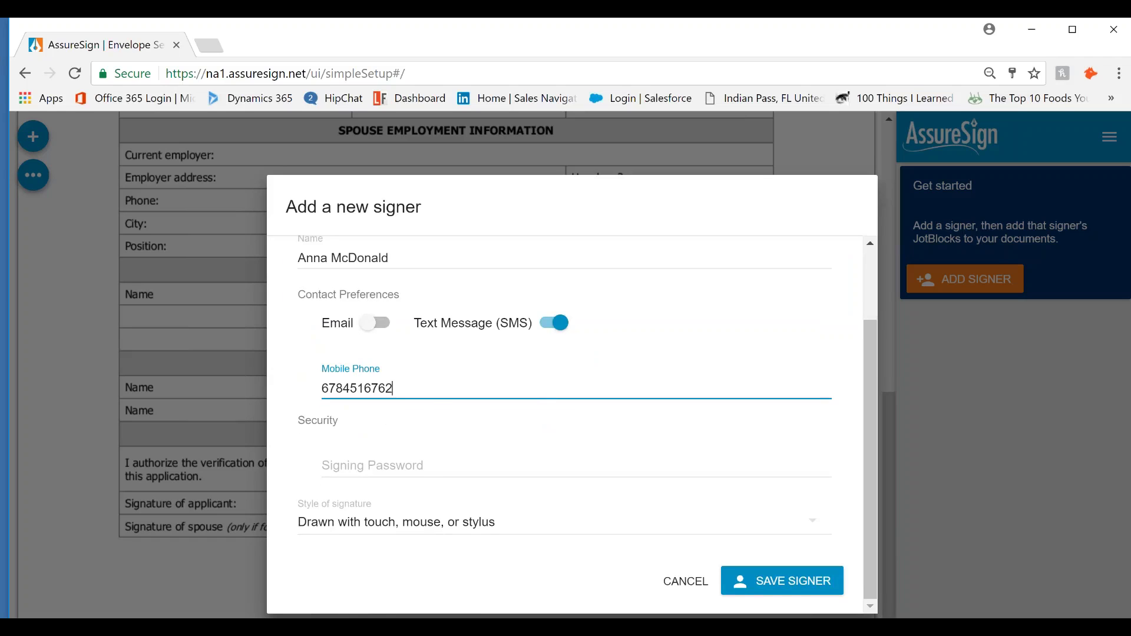
click(737, 584)
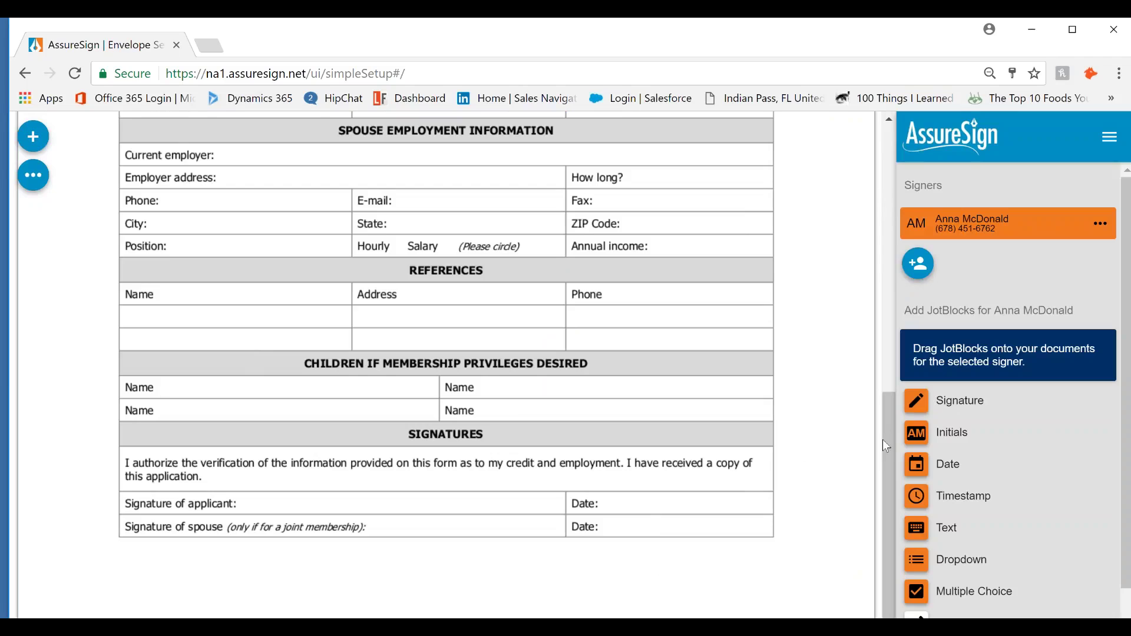
Place and resize a Signature JotBlock on the applicant's signature line, then a Date JotBlock on Date
scroll(920, 376, down, 1)
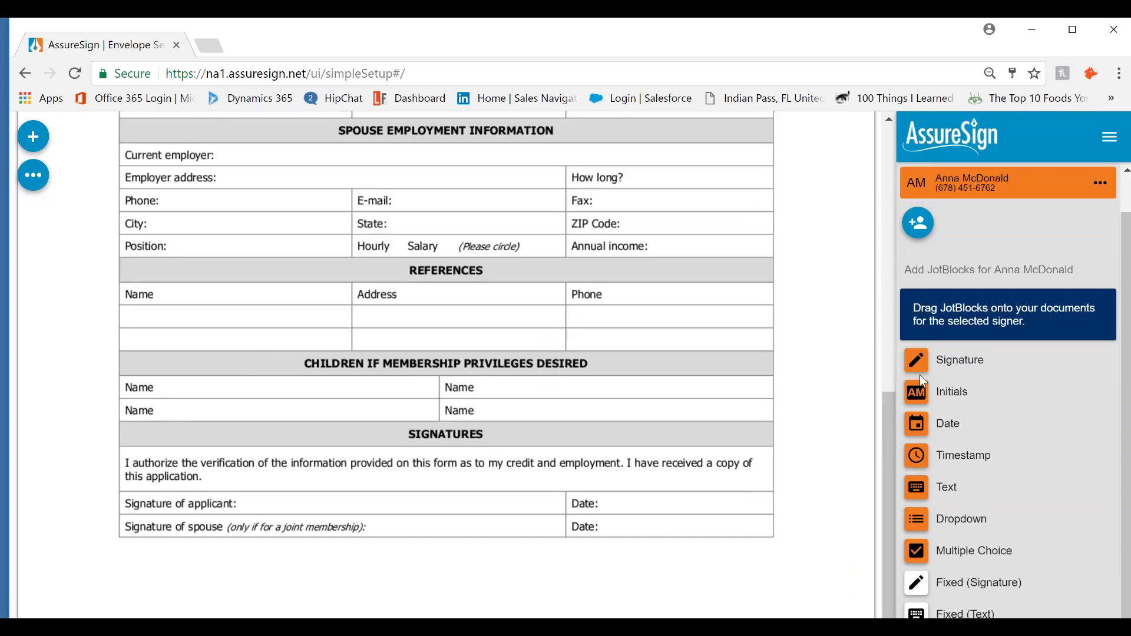
mouse_move(918, 362)
mouse_down()
mouse_move(355, 513)
mouse_move(243, 514)
mouse_up()
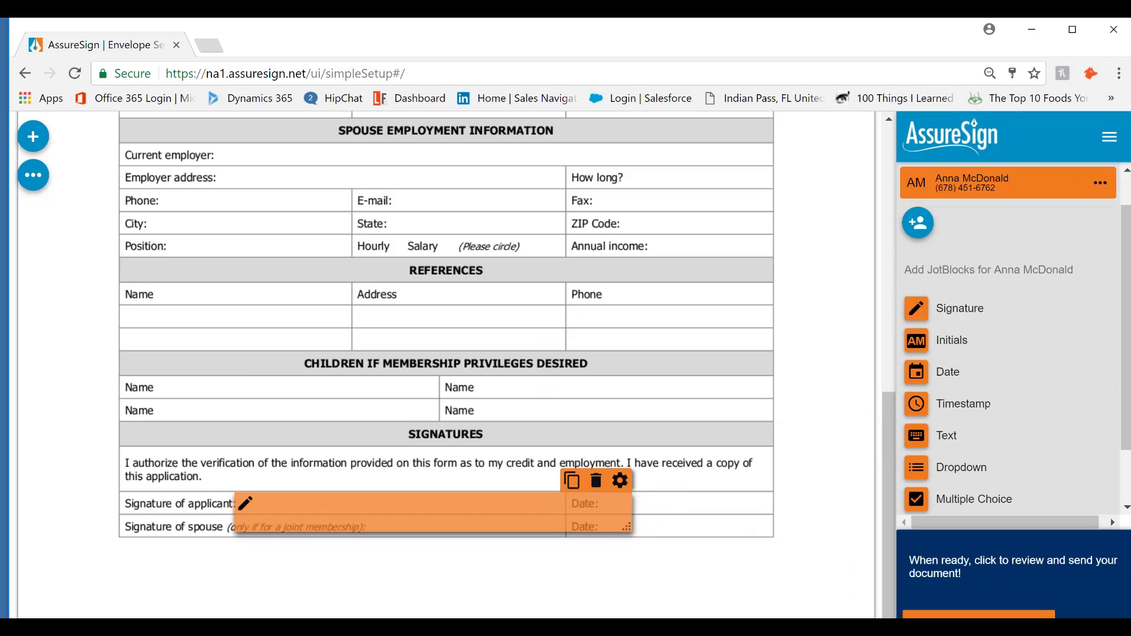
drag(626, 527, 553, 512)
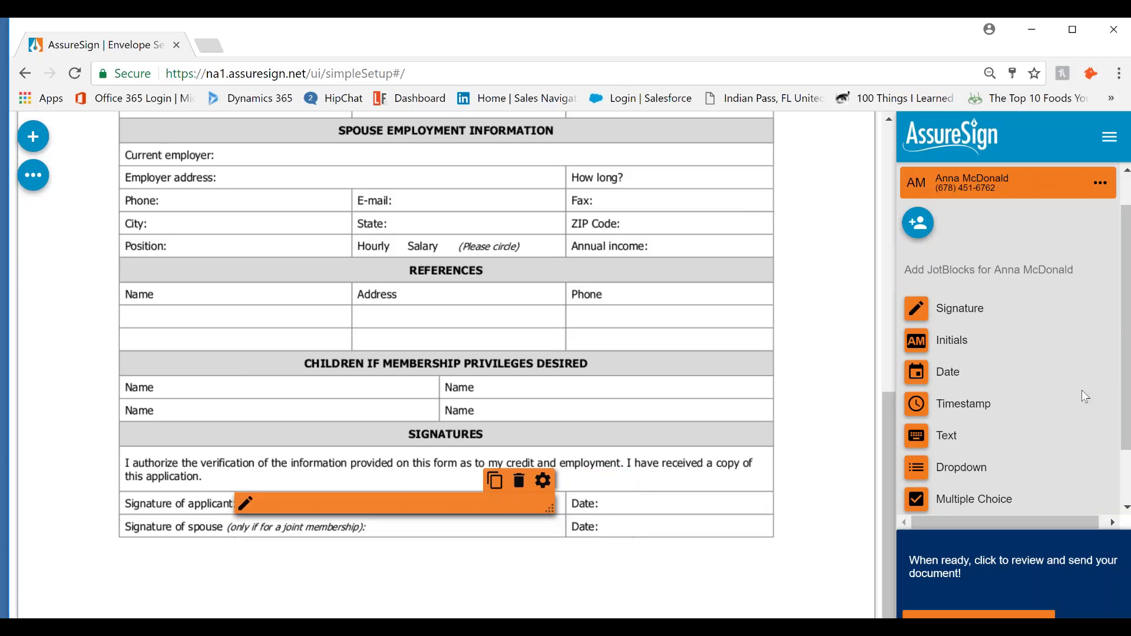
mouse_move(937, 377)
mouse_down()
mouse_move(734, 545)
mouse_move(678, 512)
mouse_up()
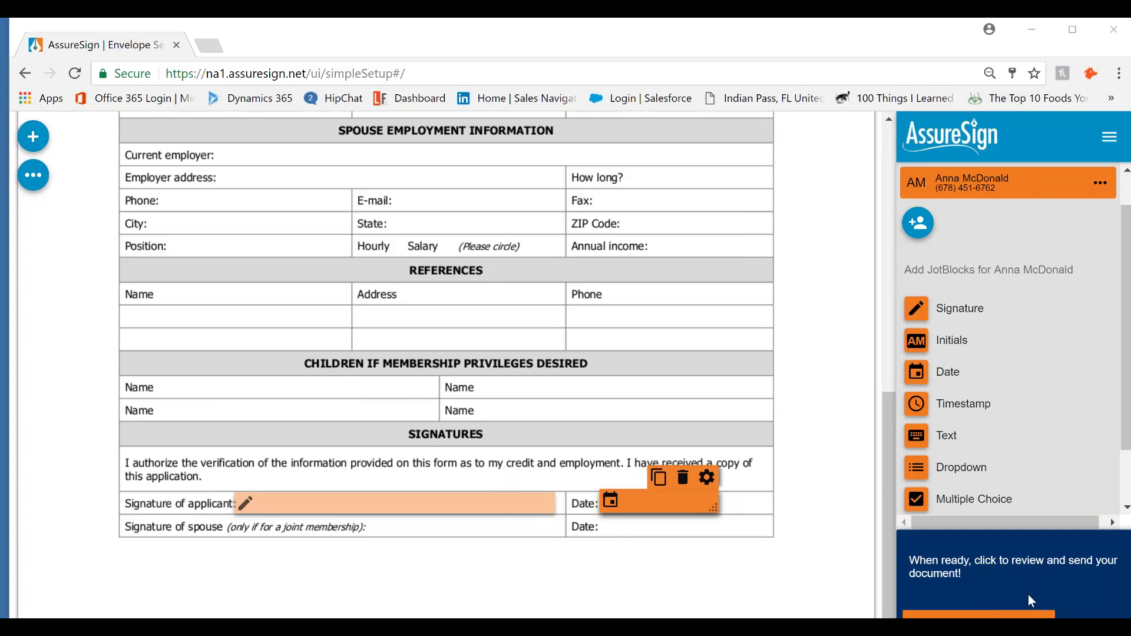
Send the envelope under its existing name and open the conversation that received the signing text
click(946, 615)
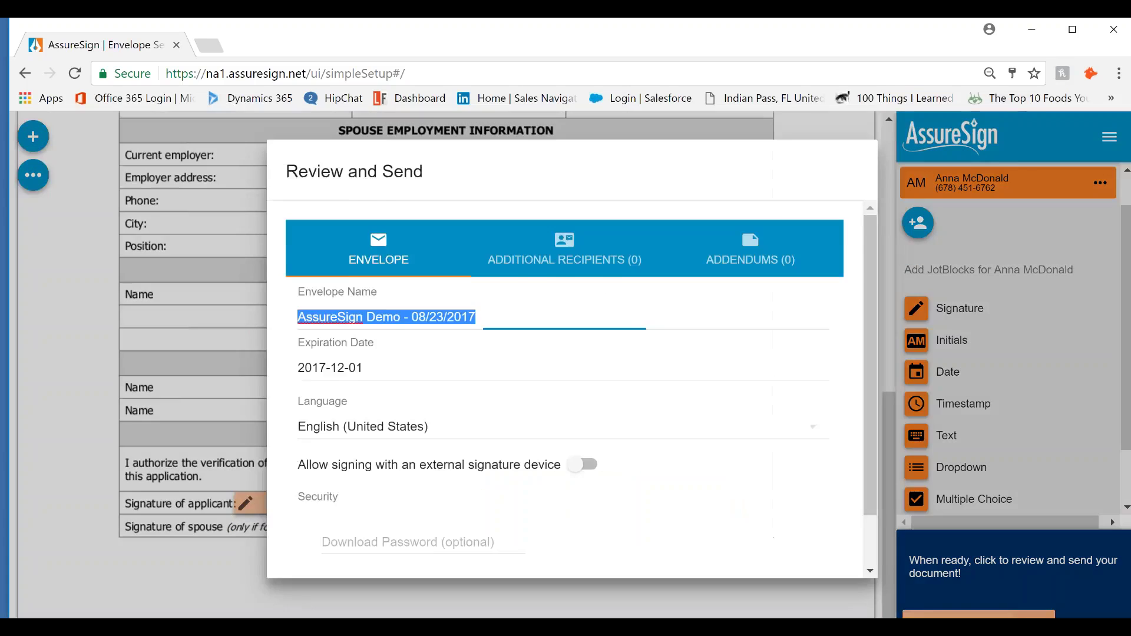
click(805, 574)
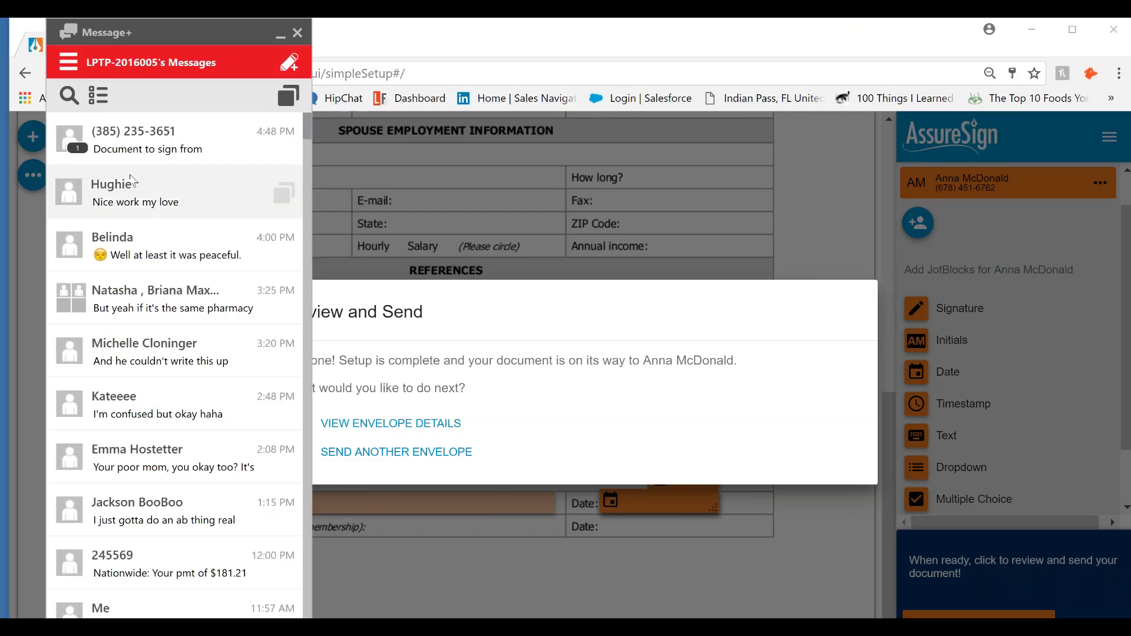
click(171, 152)
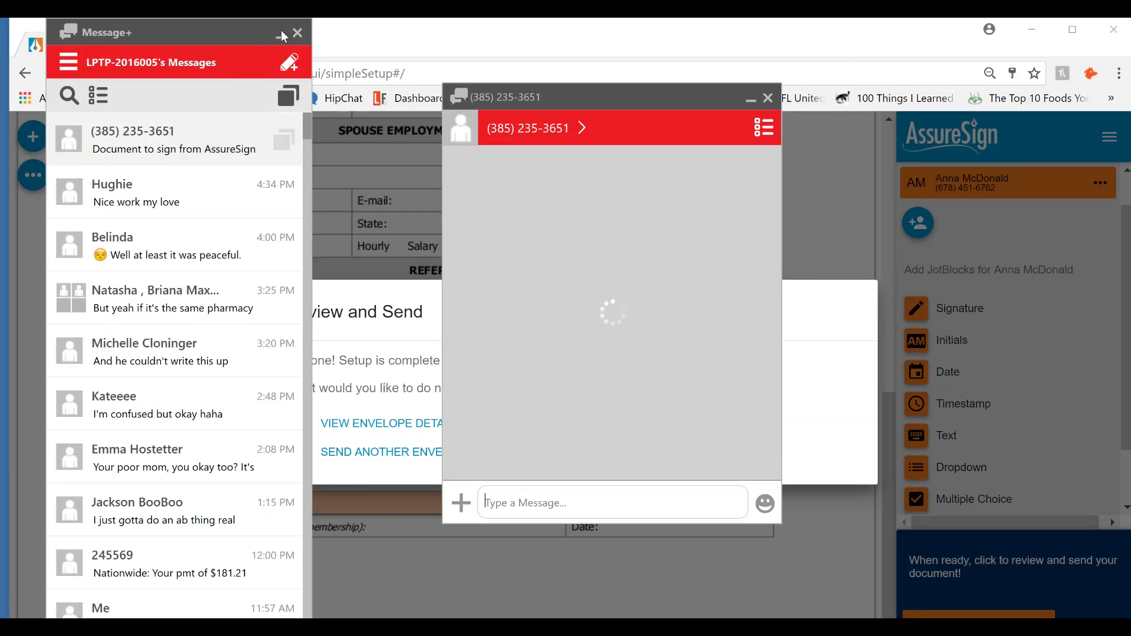
Minimize the Message+ message list, leaving the 'Document to sign' text visible
click(283, 36)
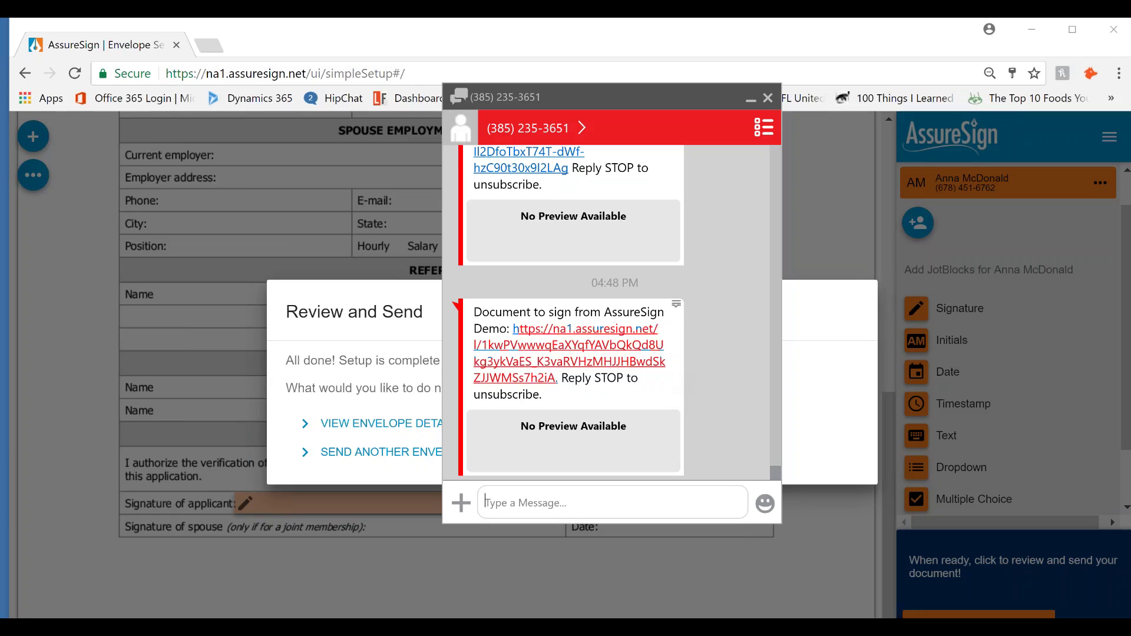
Open the signing link from the text message in a new browser tab
click(592, 366)
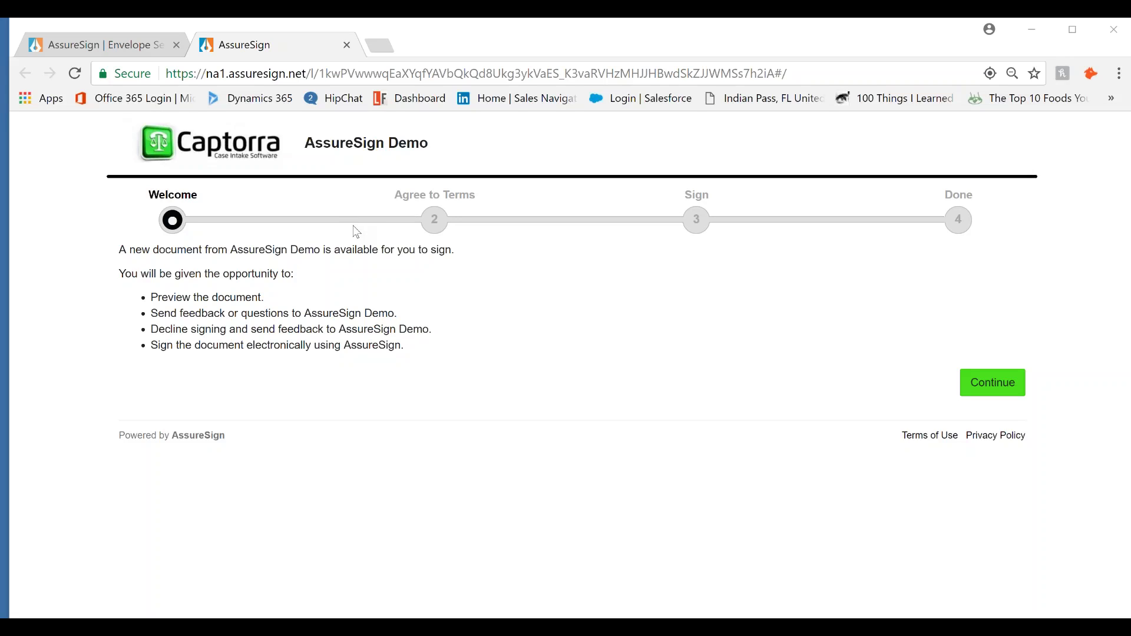
Agree to the terms and conditions, start signing, and draw a freehand signature
click(996, 383)
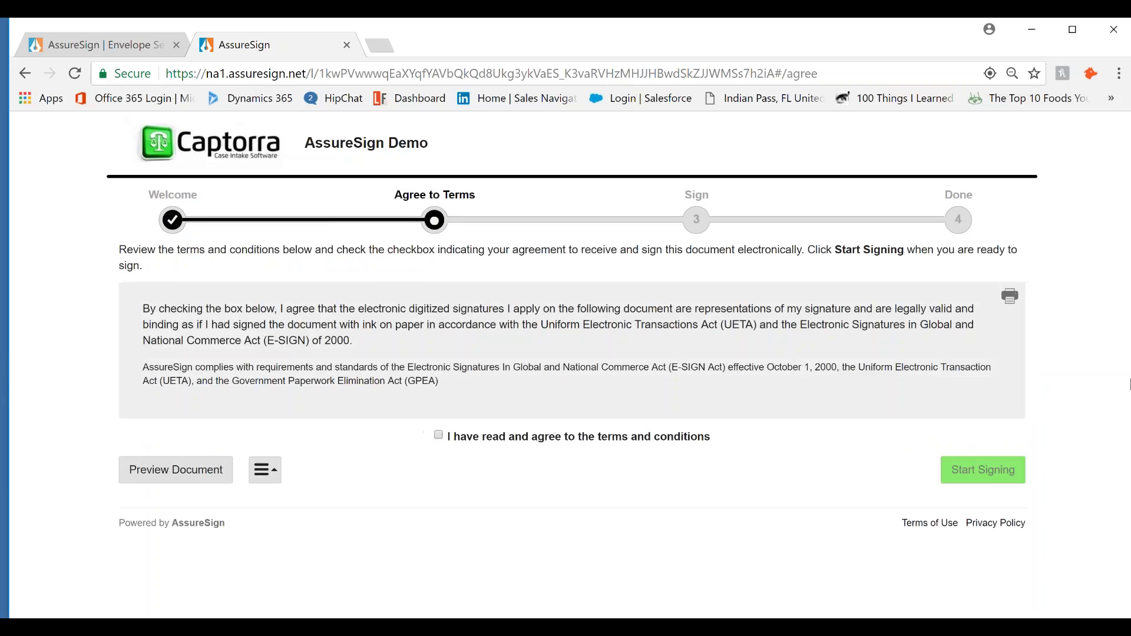
click(439, 435)
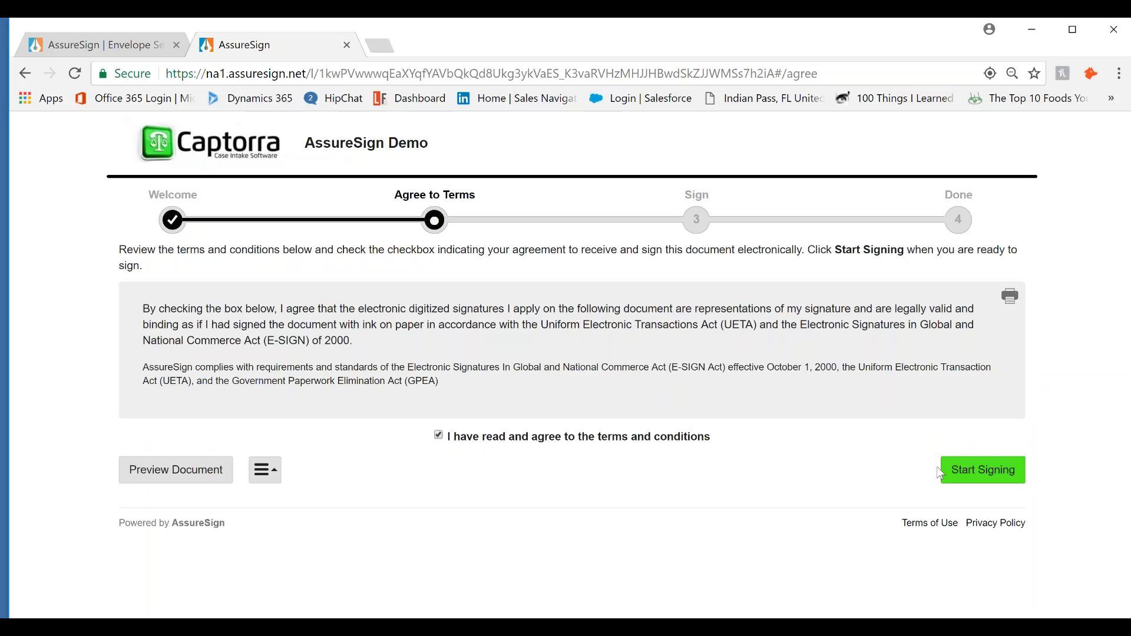
click(977, 475)
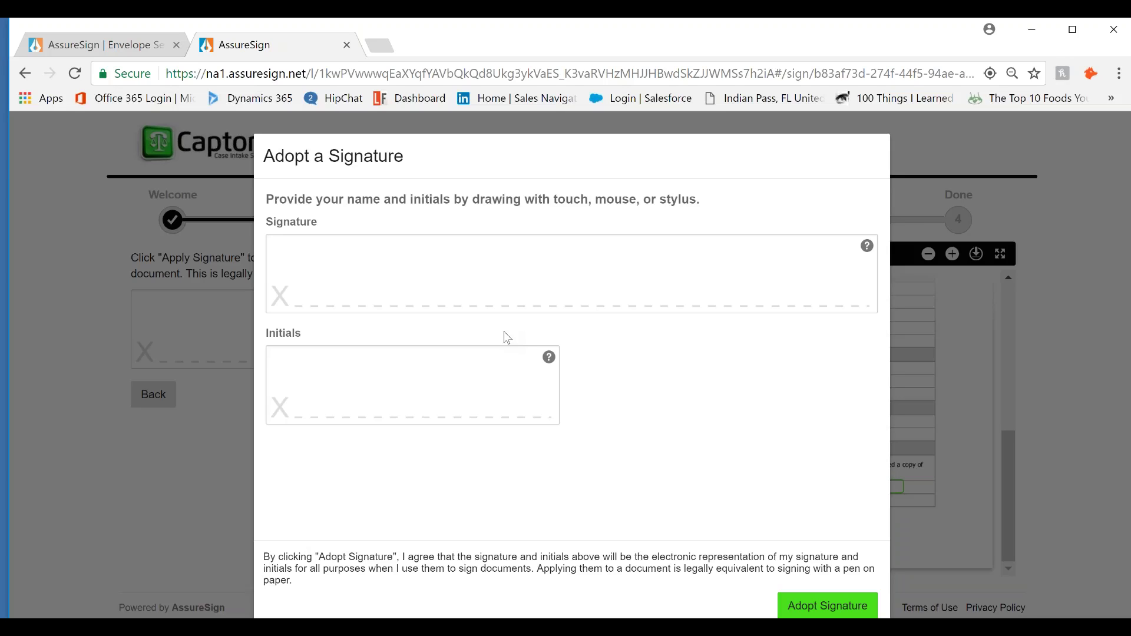
mouse_move(406, 258)
mouse_down()
mouse_move(396, 291)
mouse_move(479, 298)
mouse_move(724, 276)
mouse_up()
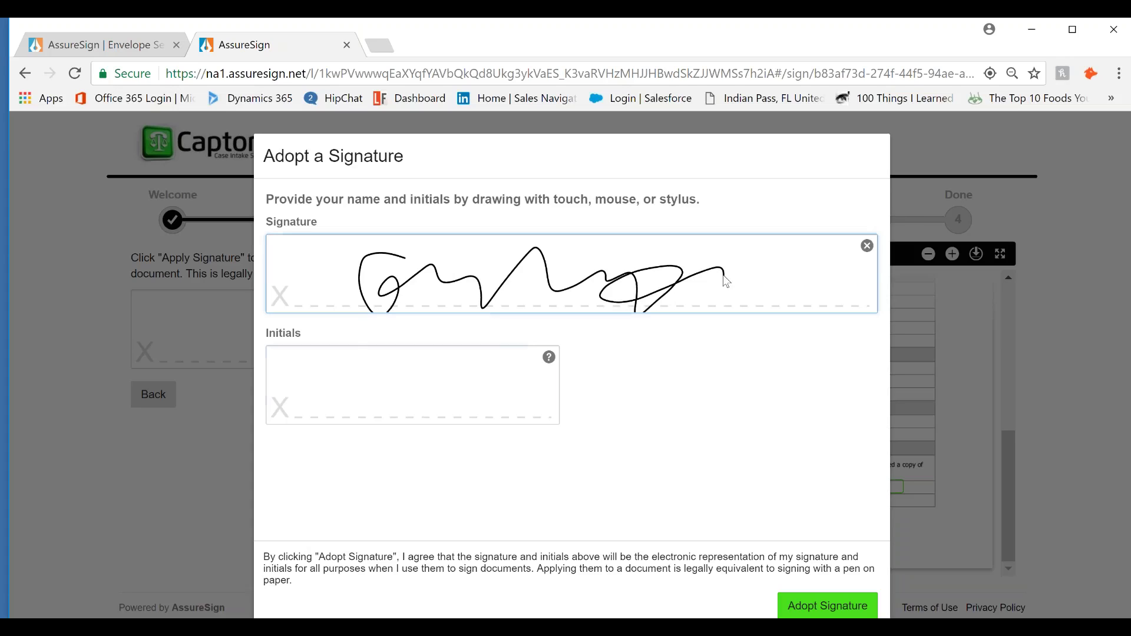
Draw initials in the Initials box and adopt the signature and initials
mouse_move(390, 356)
mouse_down()
mouse_move(377, 406)
mouse_move(393, 357)
mouse_move(389, 423)
mouse_up()
mouse_move(427, 358)
mouse_down()
mouse_move(406, 423)
mouse_move(476, 364)
mouse_up()
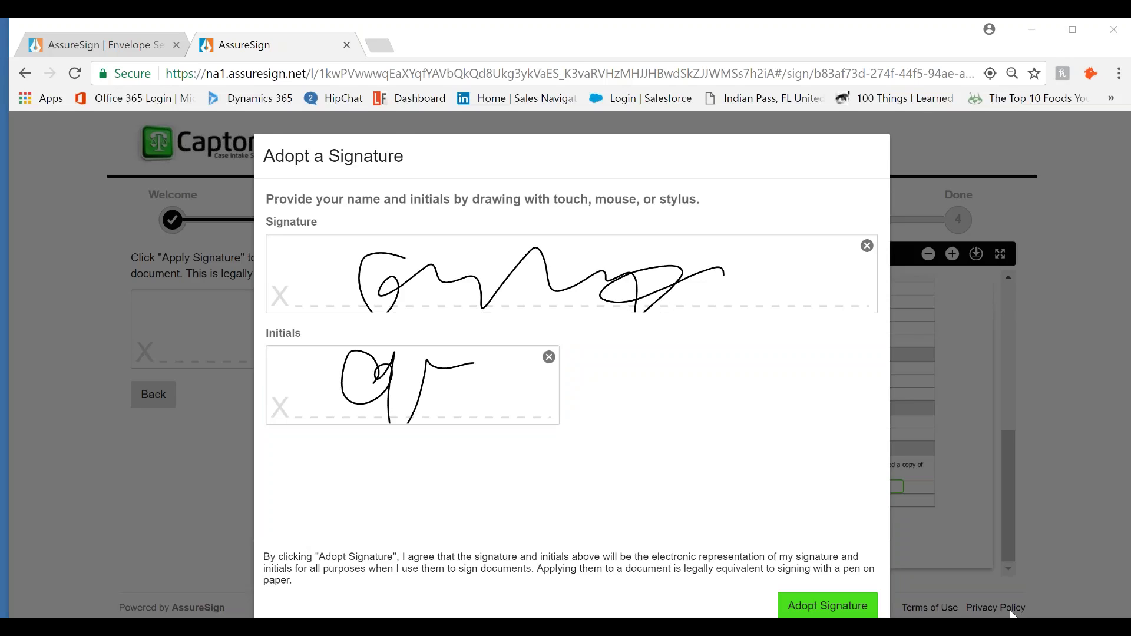
click(803, 599)
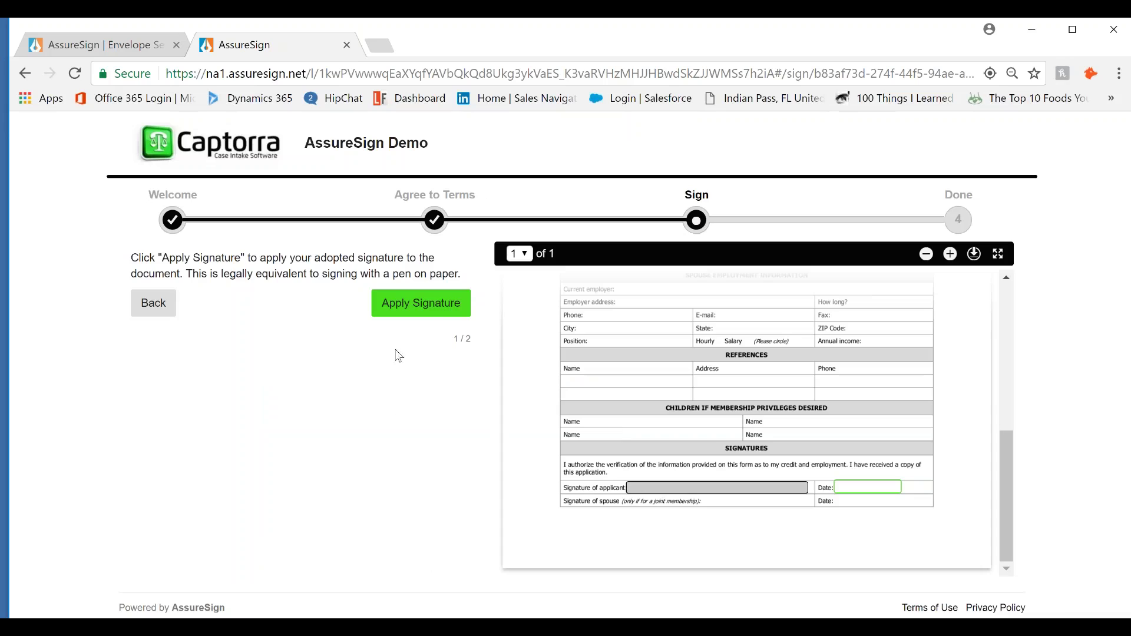
Apply the signature to the applicant line, enter the date 08/23/2017, and finish signing
click(420, 303)
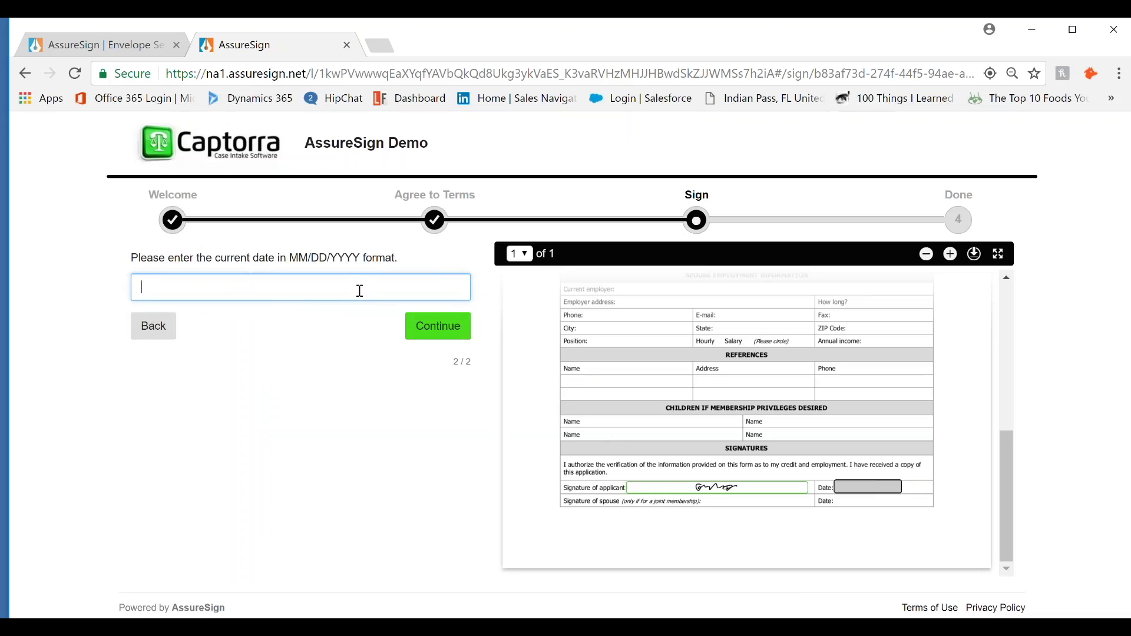
text(08/23/2017)
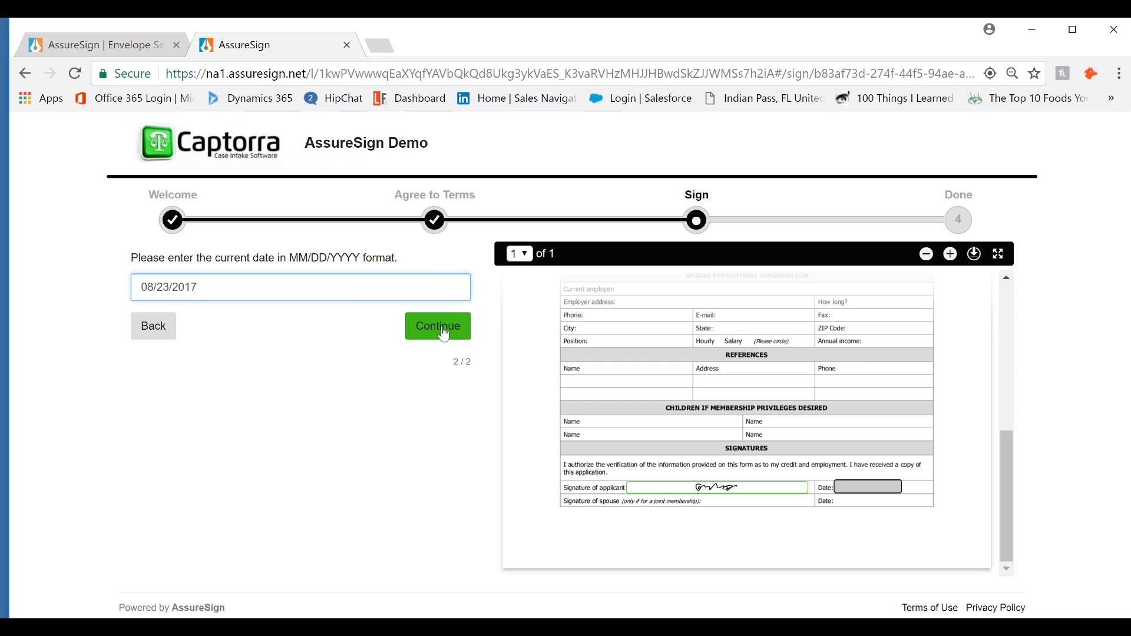
click(445, 335)
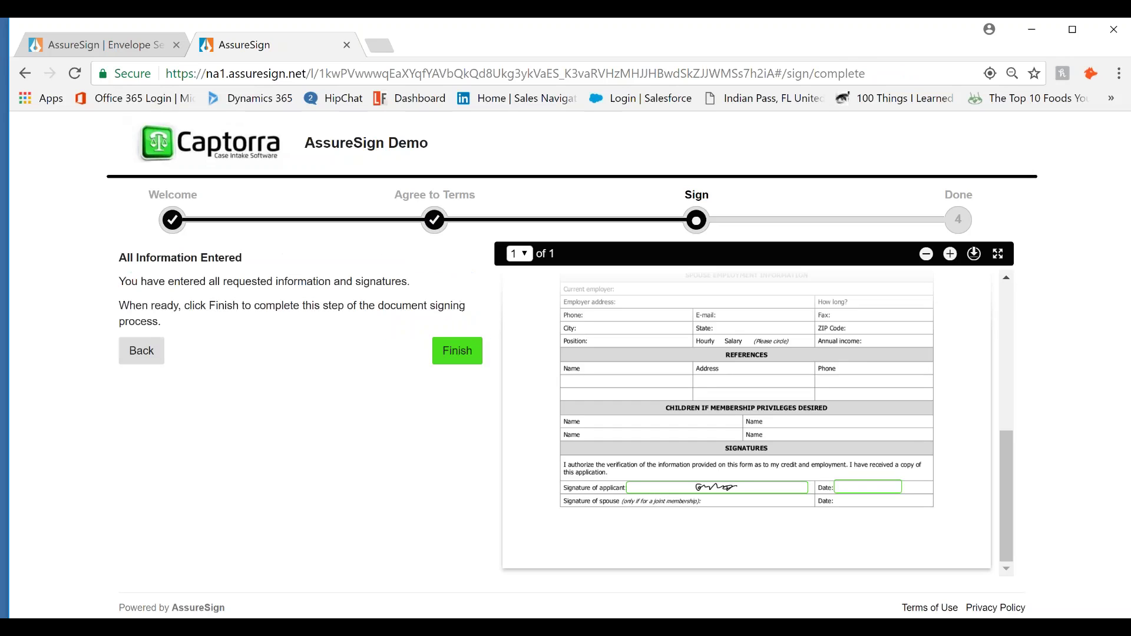
click(467, 350)
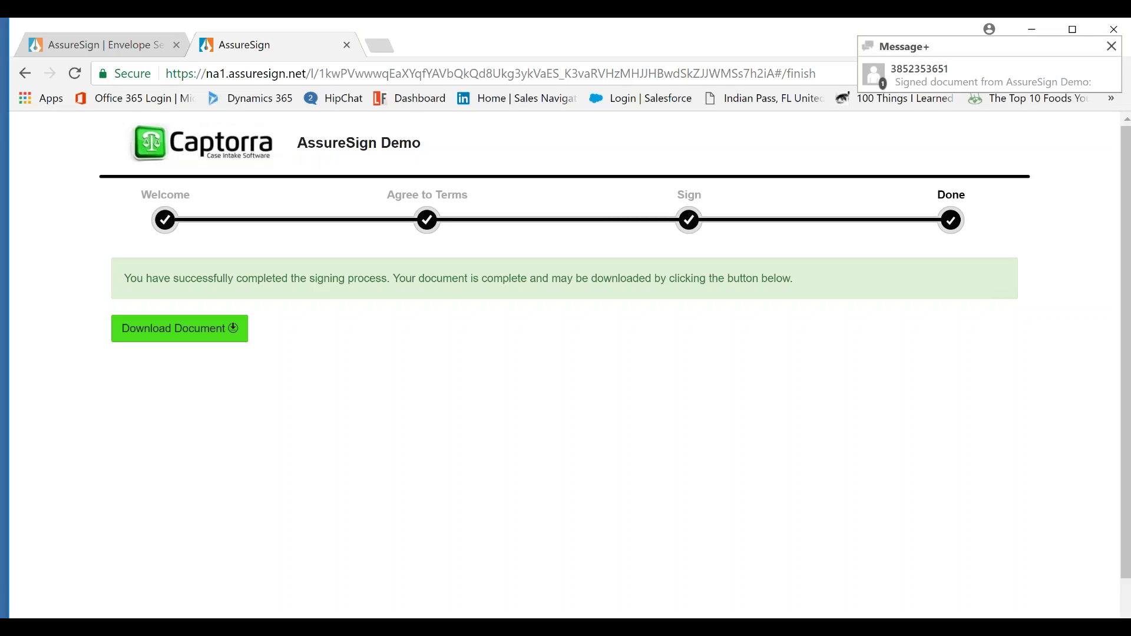
Wait for the Done step offering the Download Document button
mouse_move(589, 628)
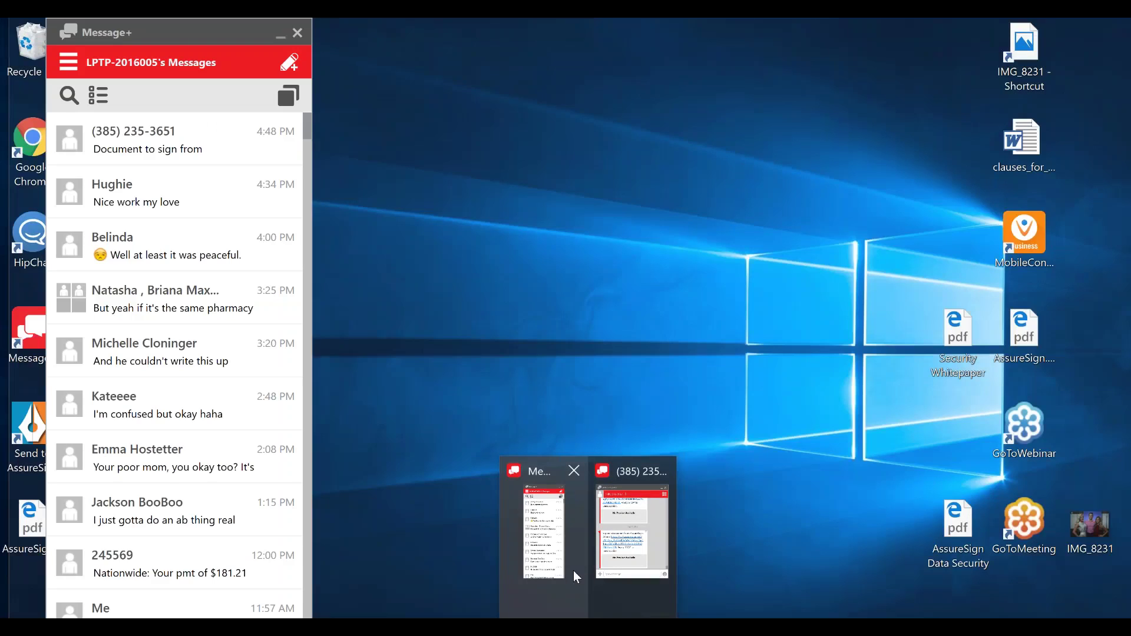
View the signed Membership application form from Message+, then return to the AssureSign setup tab
click(574, 570)
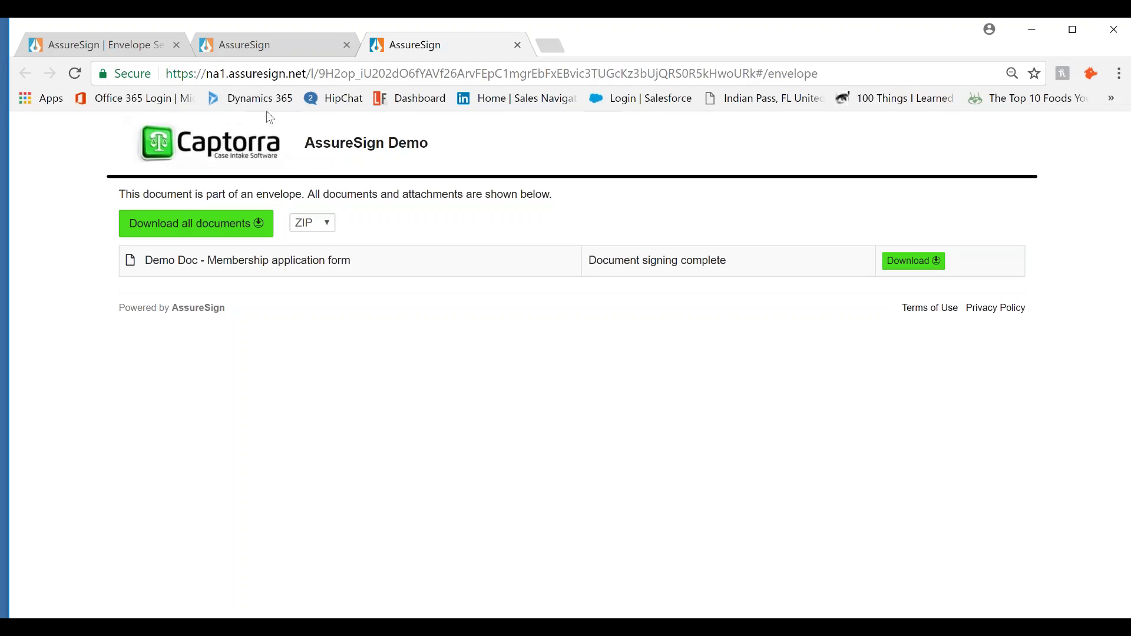
click(103, 51)
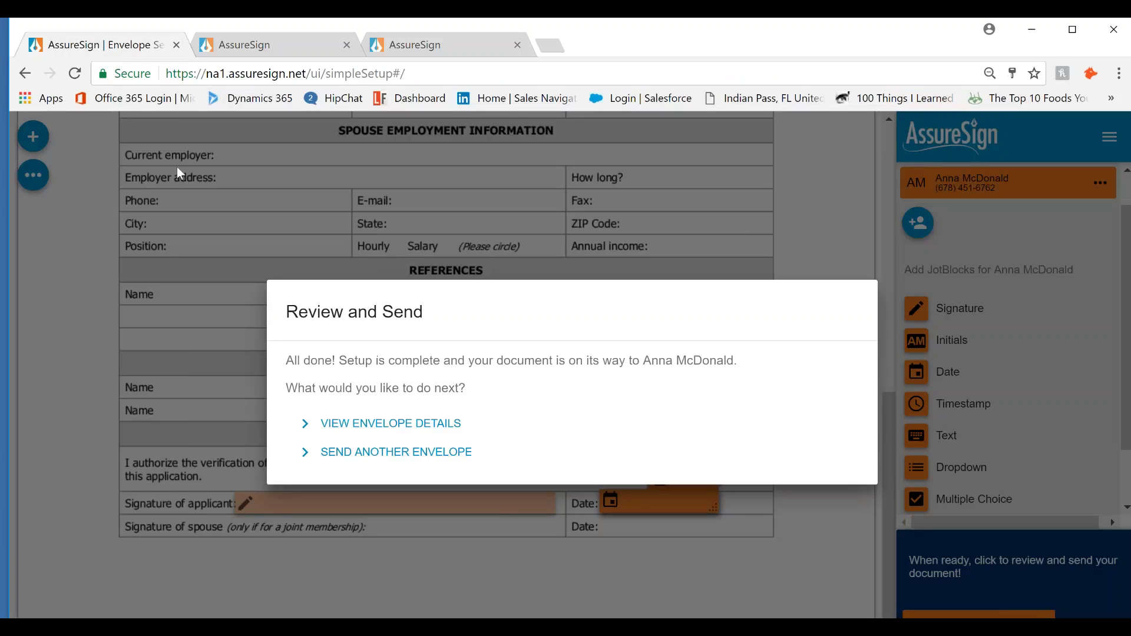
Review the completed envelope's details, then present PowerPoint from slide 7, SMS DEMO
click(379, 423)
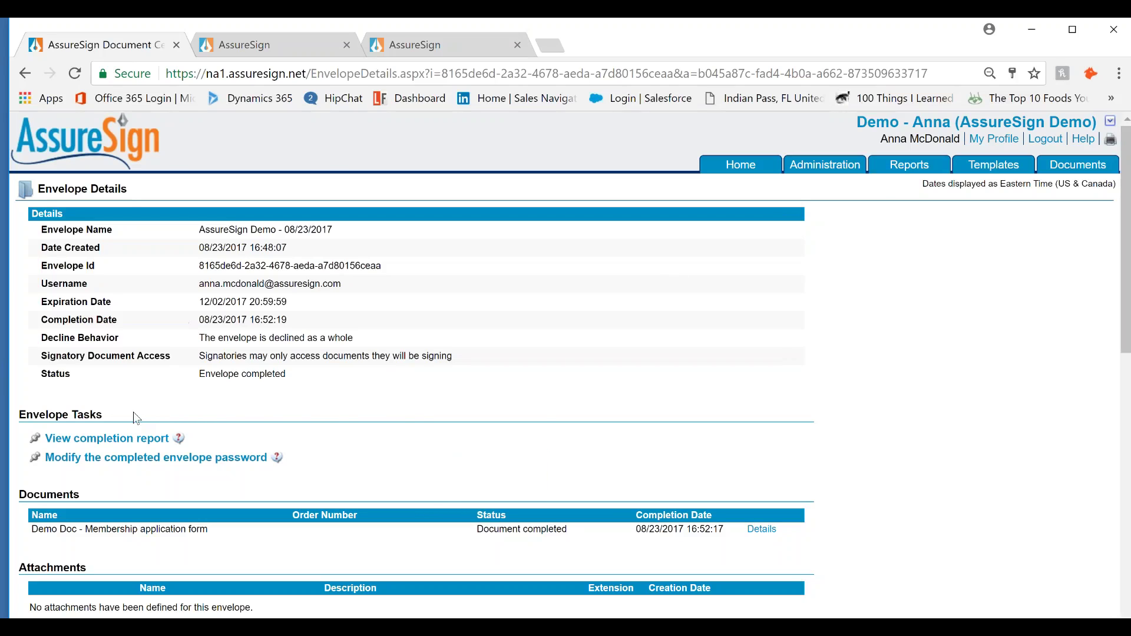
scroll(302, 395, down, 10)
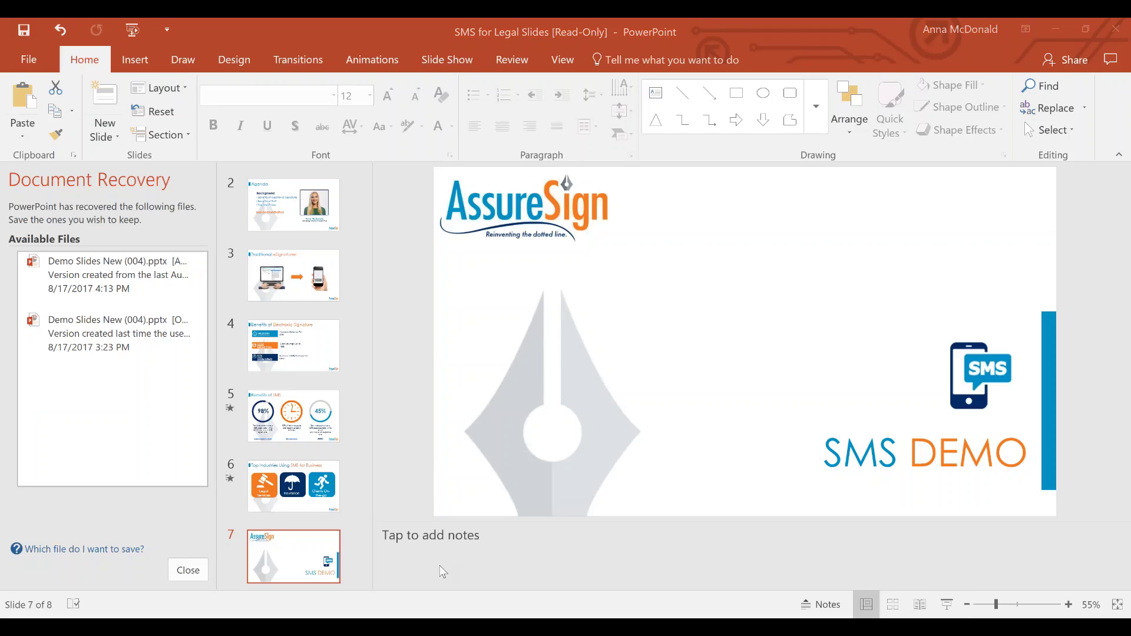
click(947, 604)
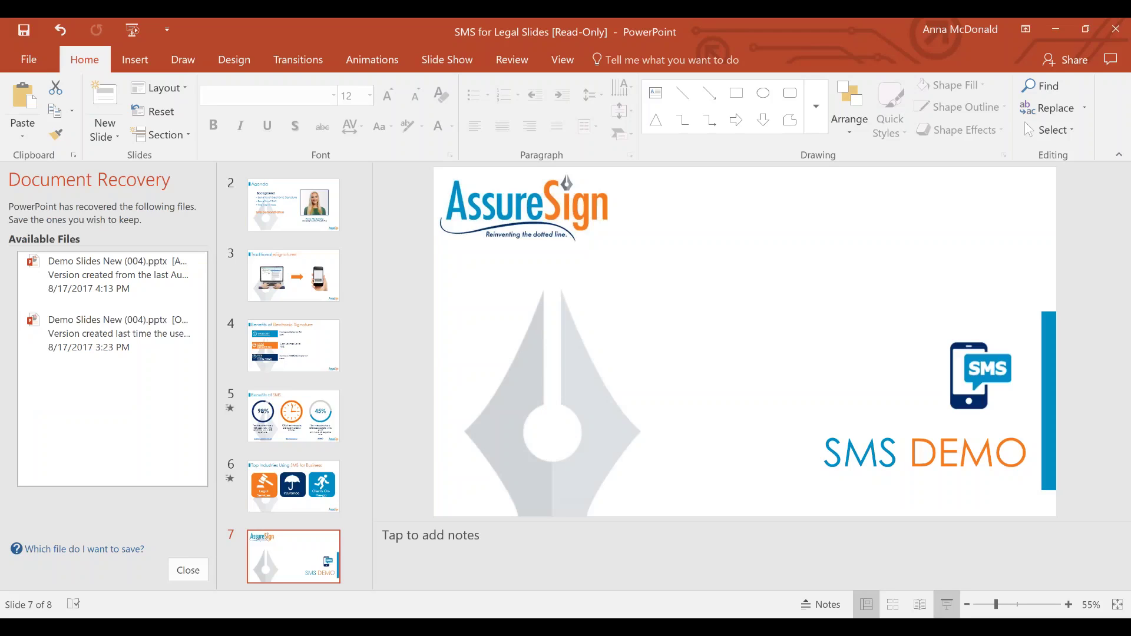